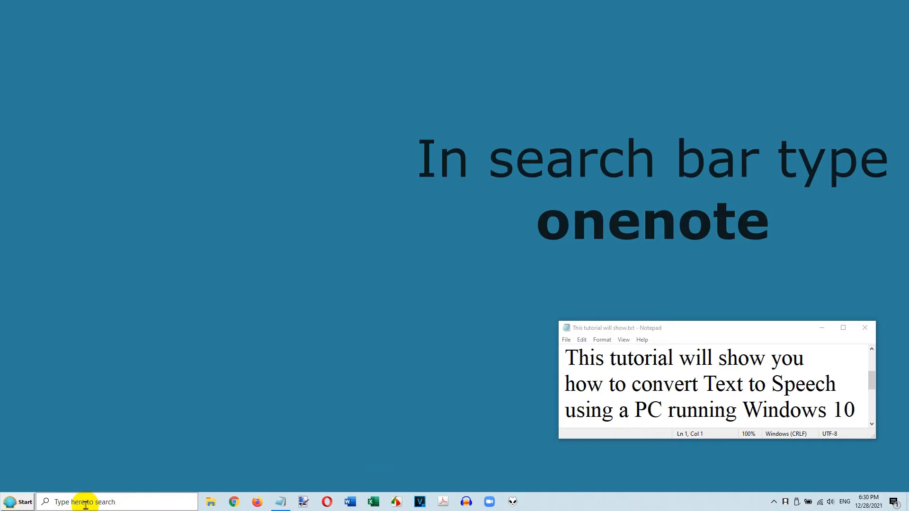
Find and launch OneNote for Windows 10, and open the note about converting text to speech in Immersive Reader.
type("o")
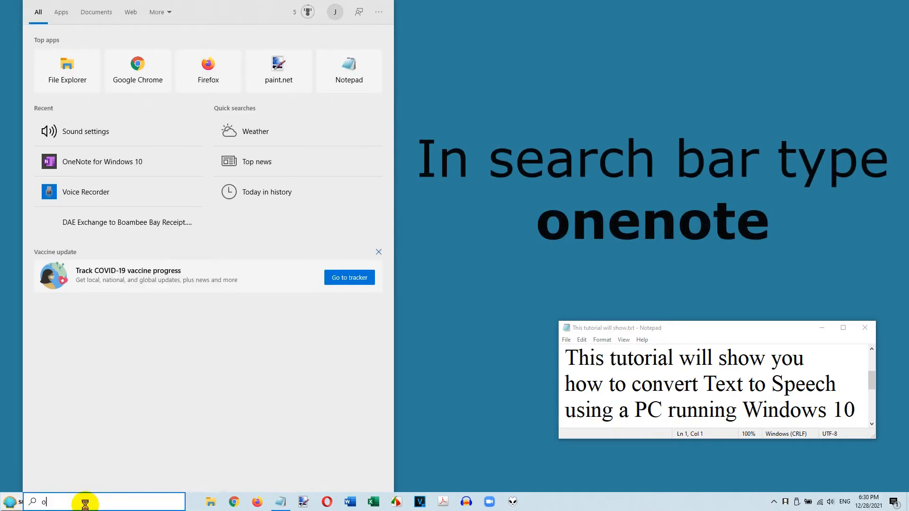
type("nenote")
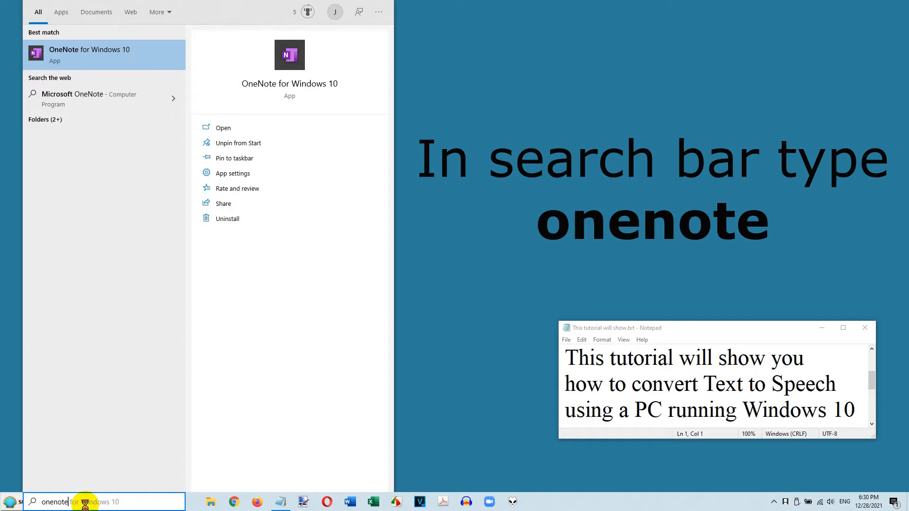
left_click(144, 48)
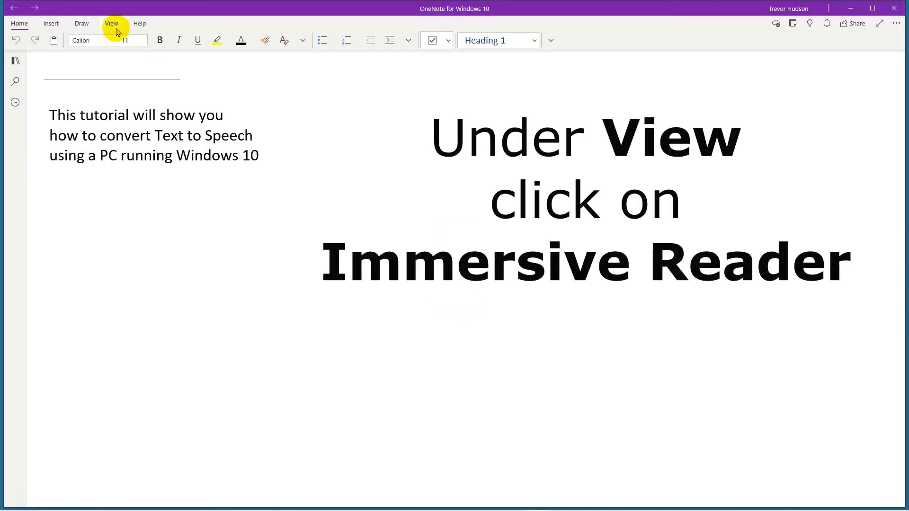
left_click(115, 26)
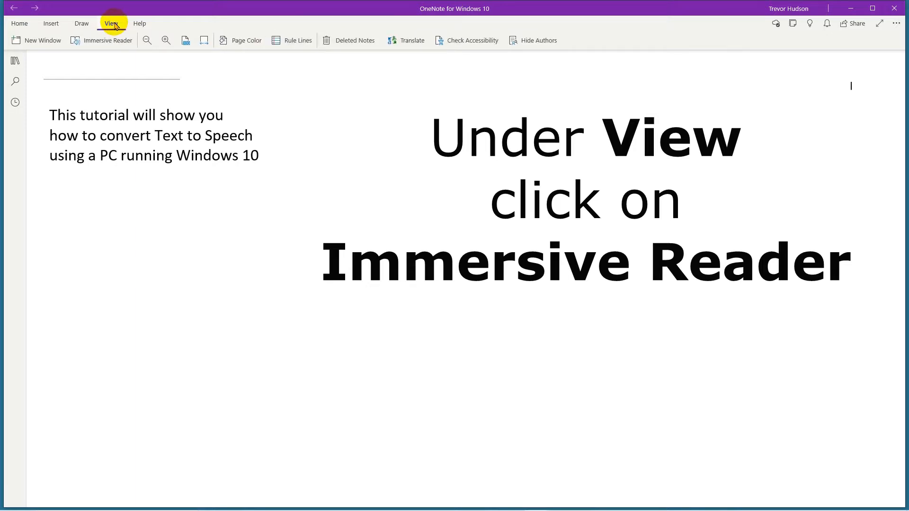
left_click(110, 44)
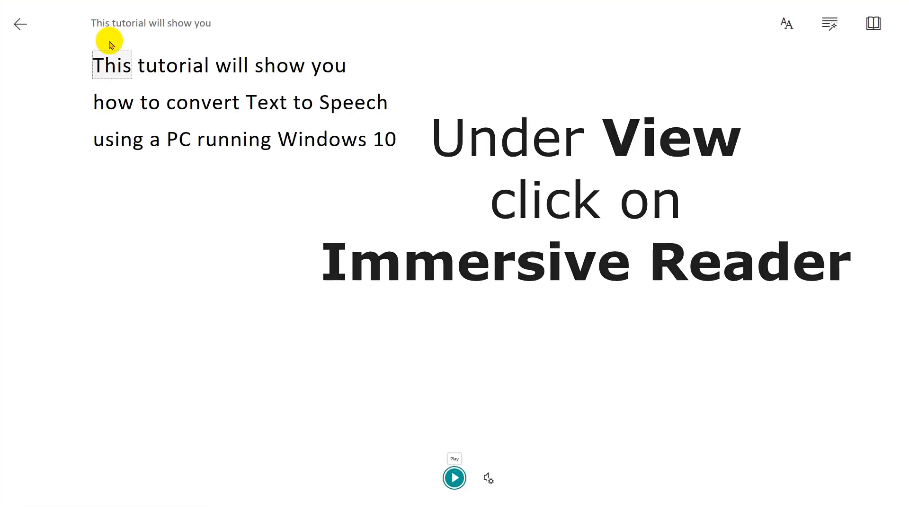
Set the translation language in the reading preferences to English (Australia) and close the preferences.
left_click(873, 24)
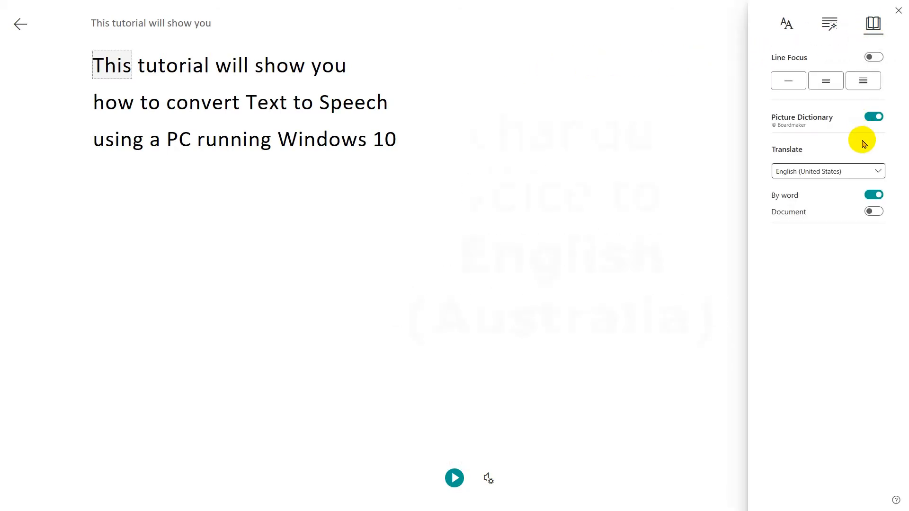
left_click(879, 172)
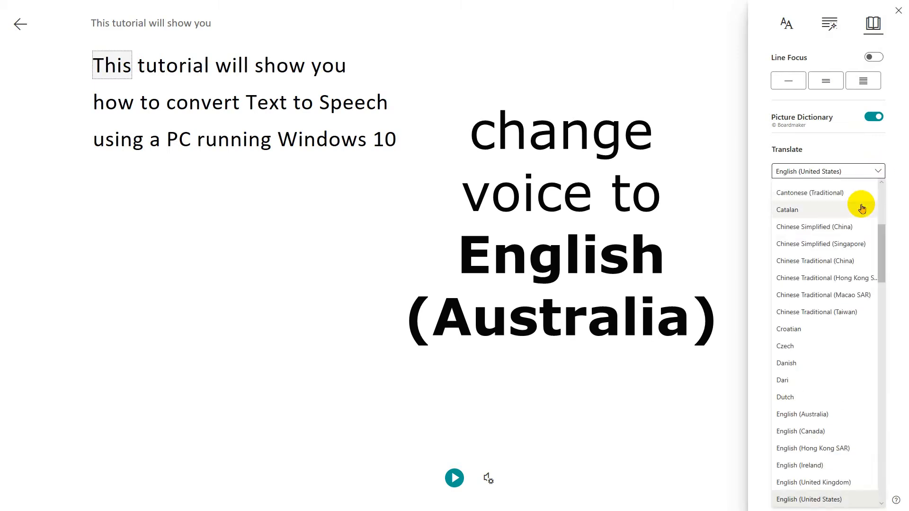
scroll(862, 209, "down", 3)
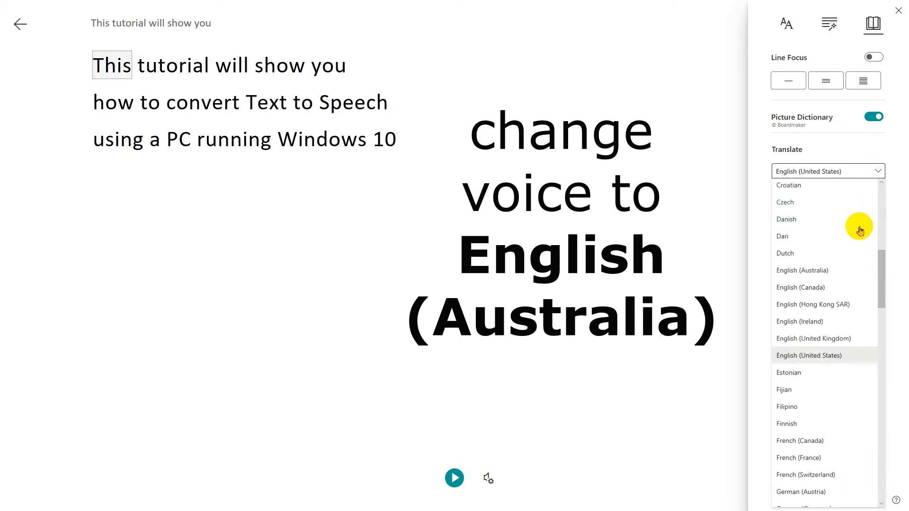
left_click(828, 271)
left_click(396, 112)
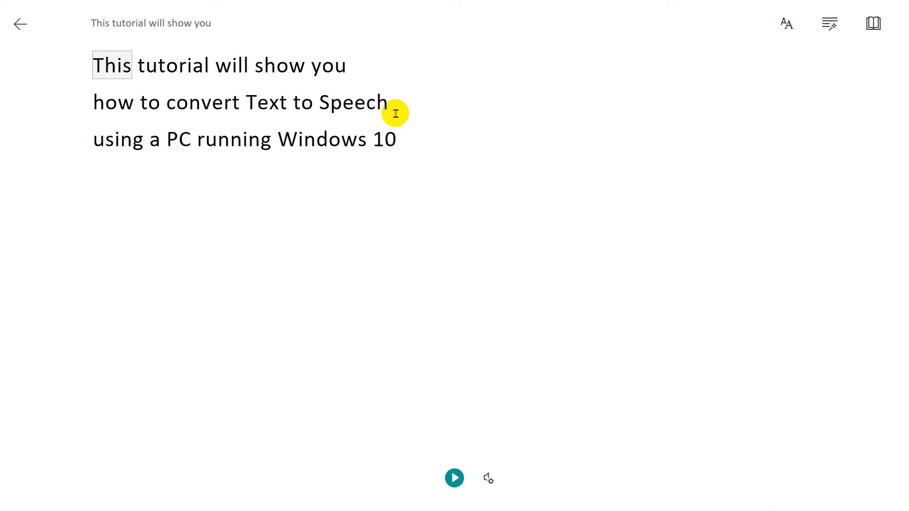
Play the note aloud, check the voice speed and voice selection settings, and leave Immersive Reader.
left_click(454, 478)
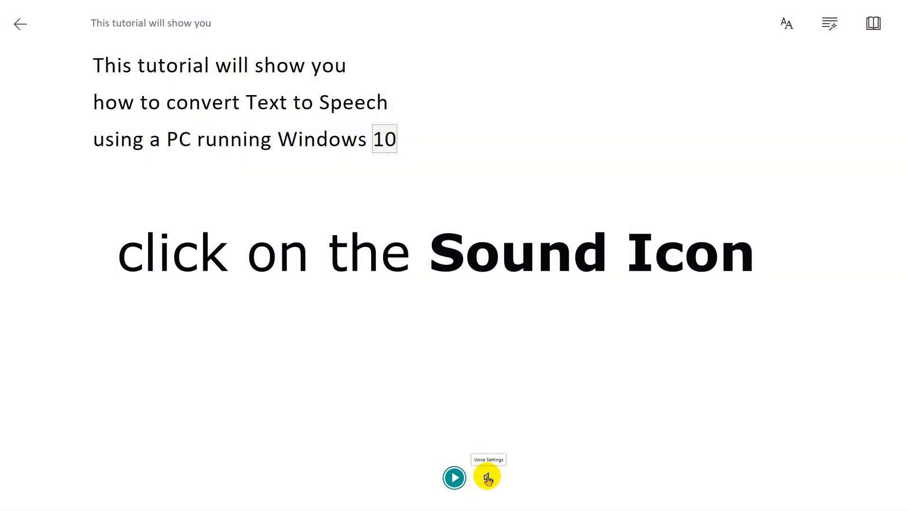
left_click(488, 479)
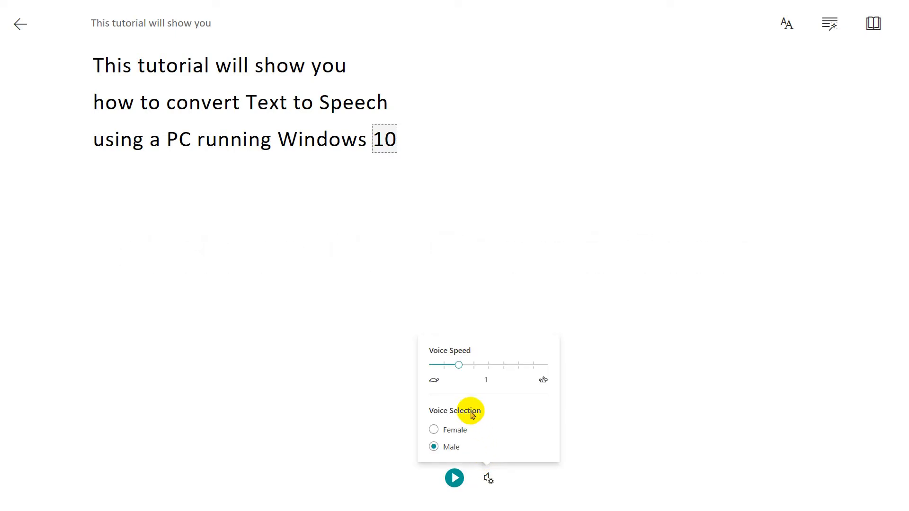
mouse_move(459, 369)
left_mouse_down()
mouse_move(427, 368)
mouse_move(550, 366)
mouse_move(468, 371)
left_mouse_up()
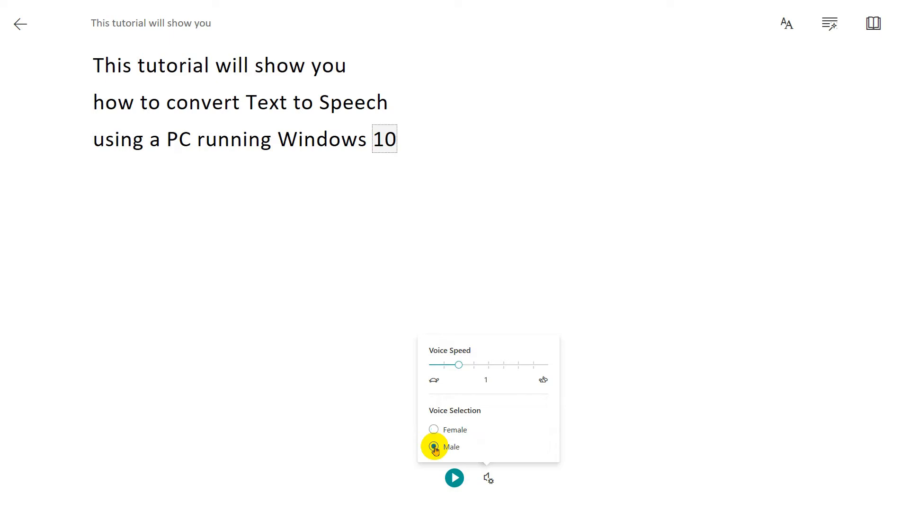
left_click(18, 25)
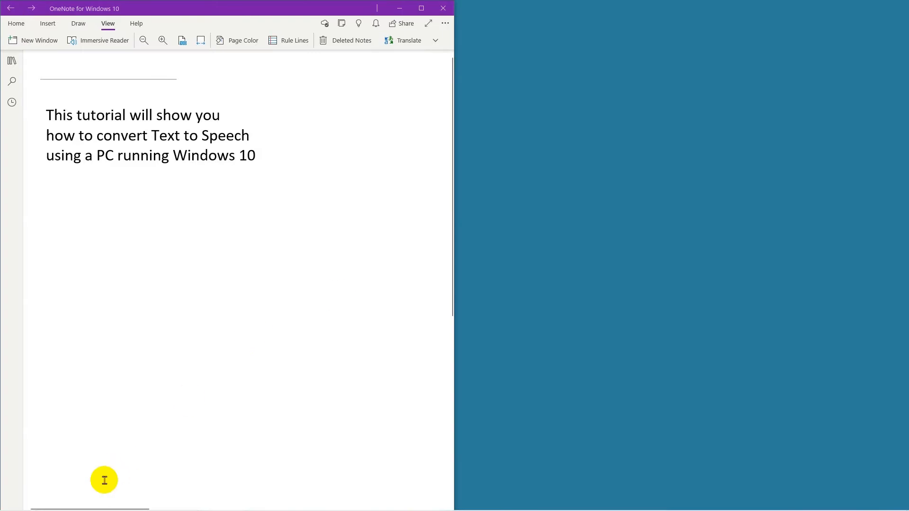
Search Windows for "voice recorder" and launch the Voice Recorder app.
mouse_move(88, 505)
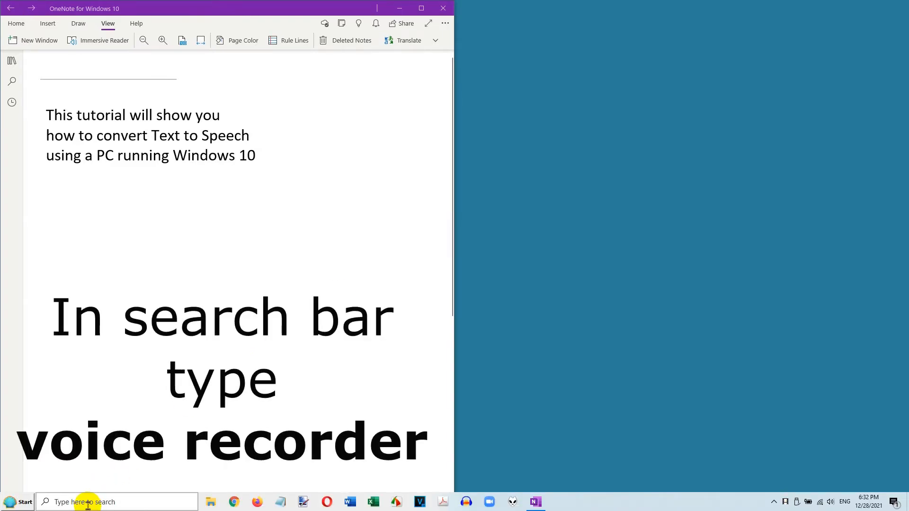
left_click(87, 505)
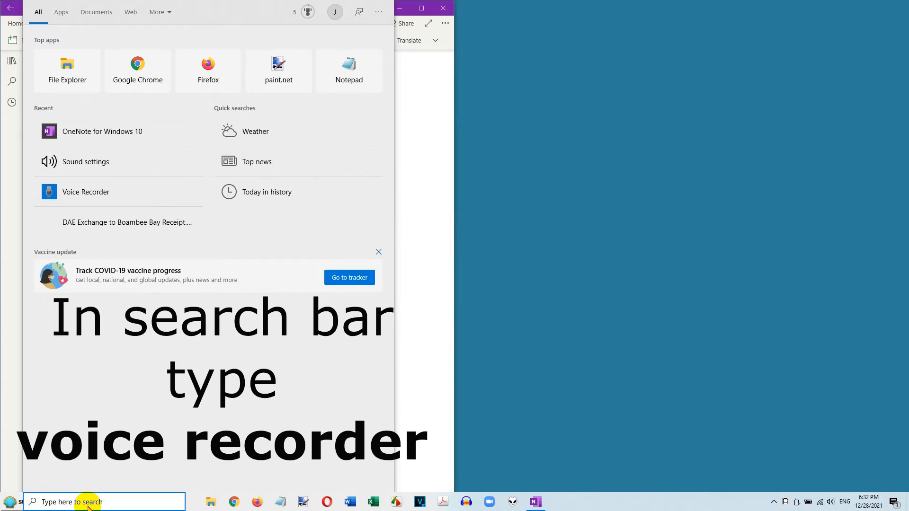
type("voice")
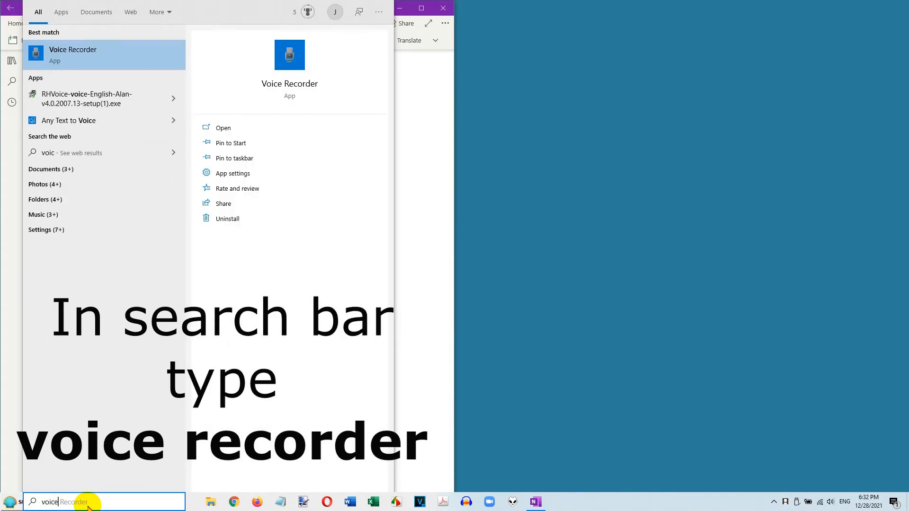
type(" re")
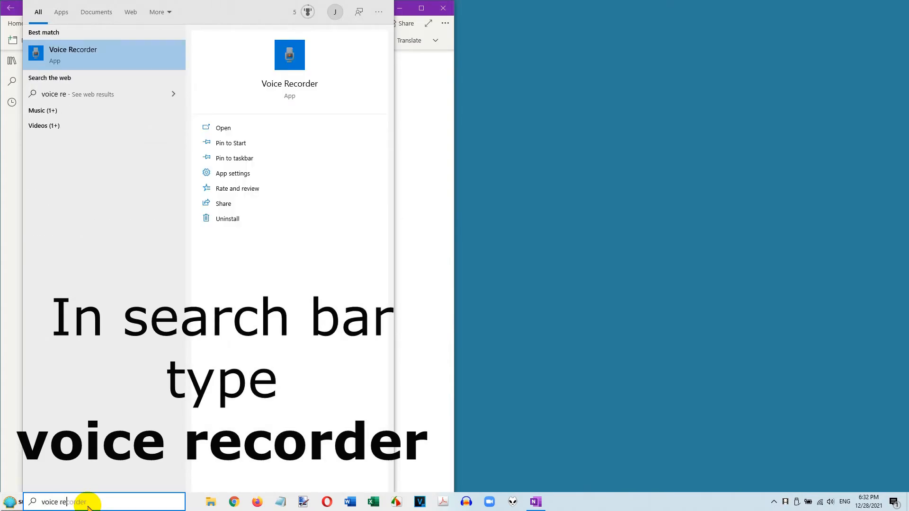
type("corder")
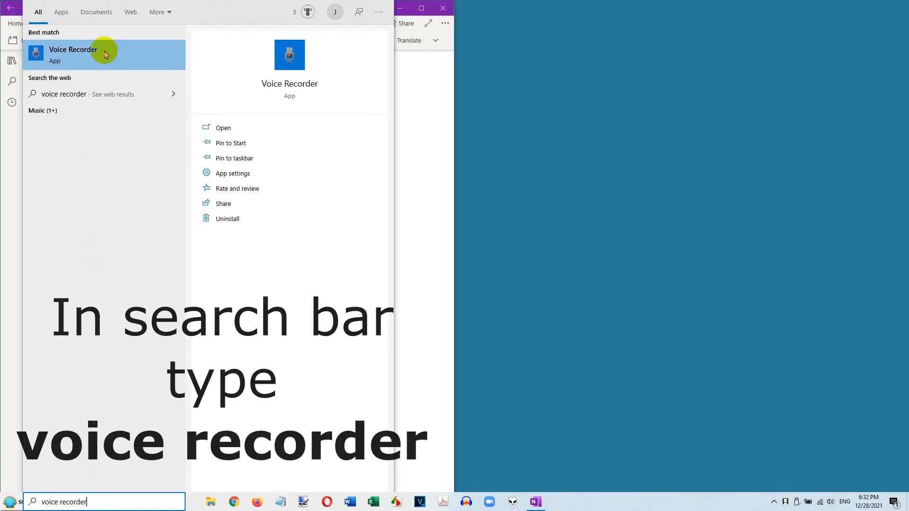
left_click(105, 55)
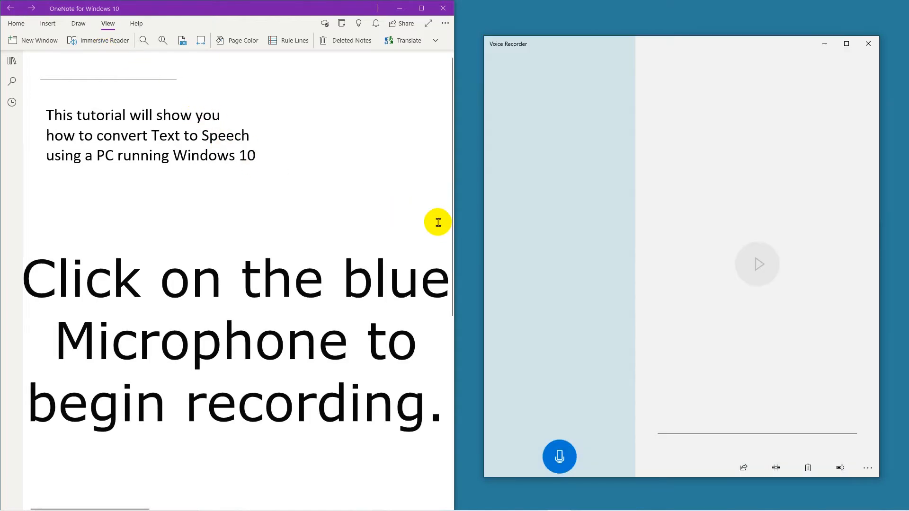
Record the OneNote text in Voice Recorder while Immersive Reader reads it aloud, and stop the recording after the reading ends.
left_click(560, 457)
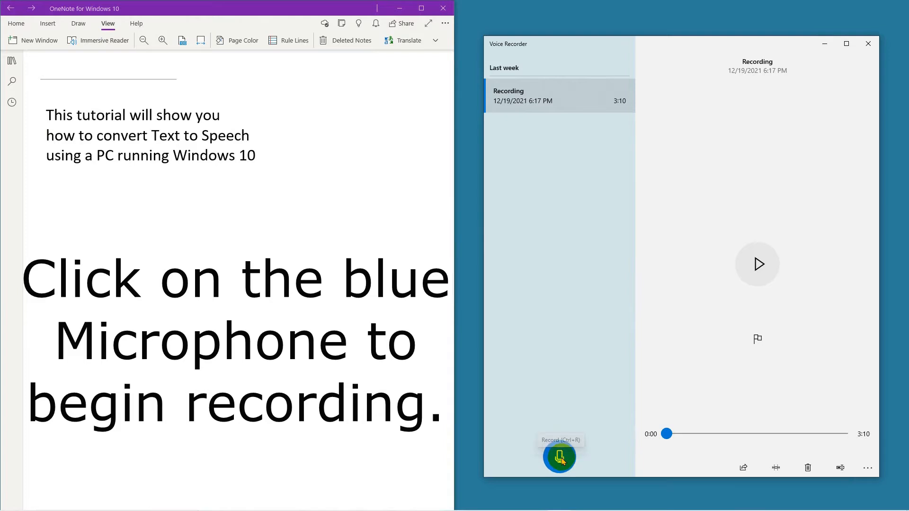
left_click(560, 459)
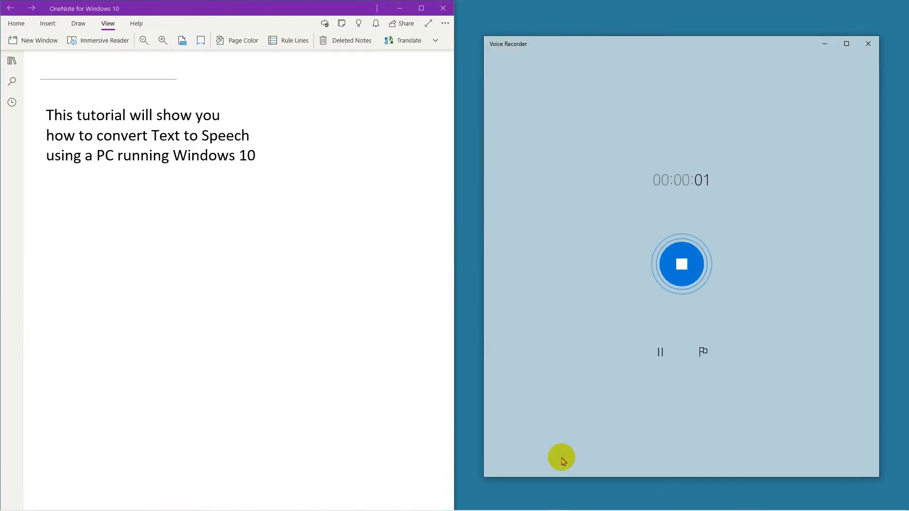
left_click(91, 39)
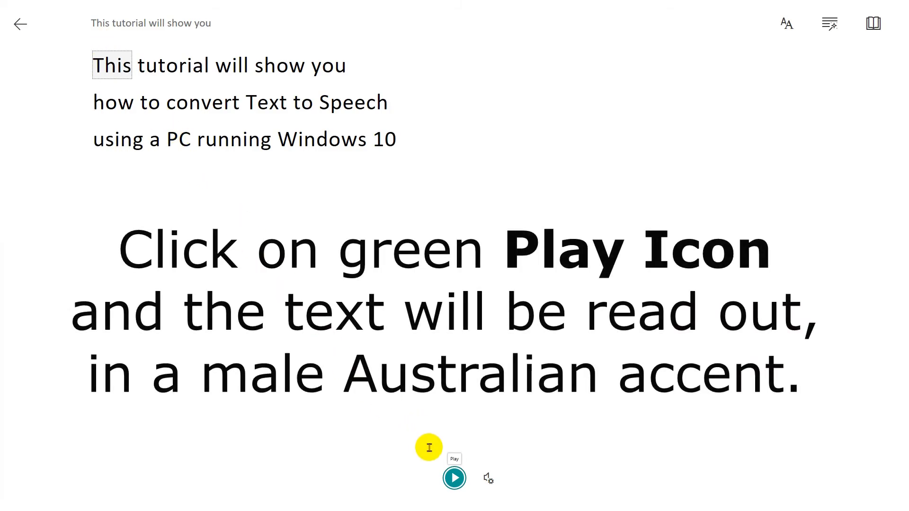
left_click(454, 478)
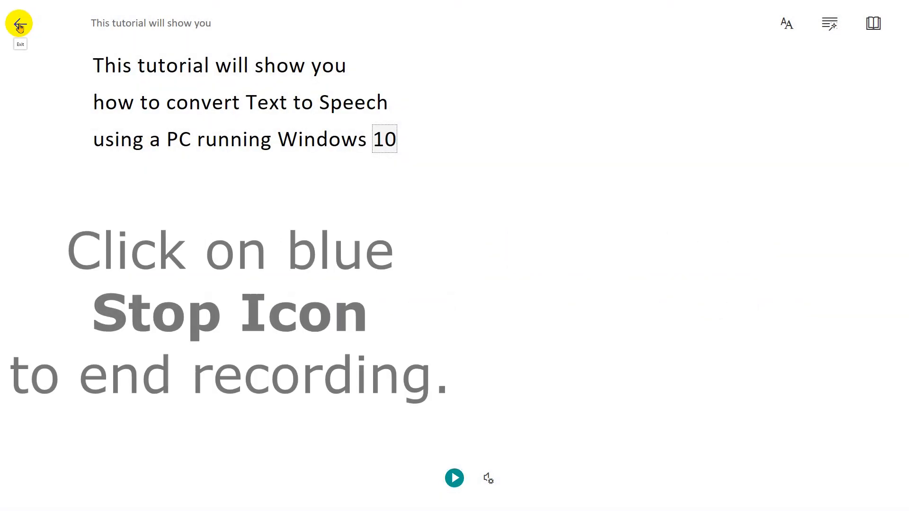
left_click(22, 24)
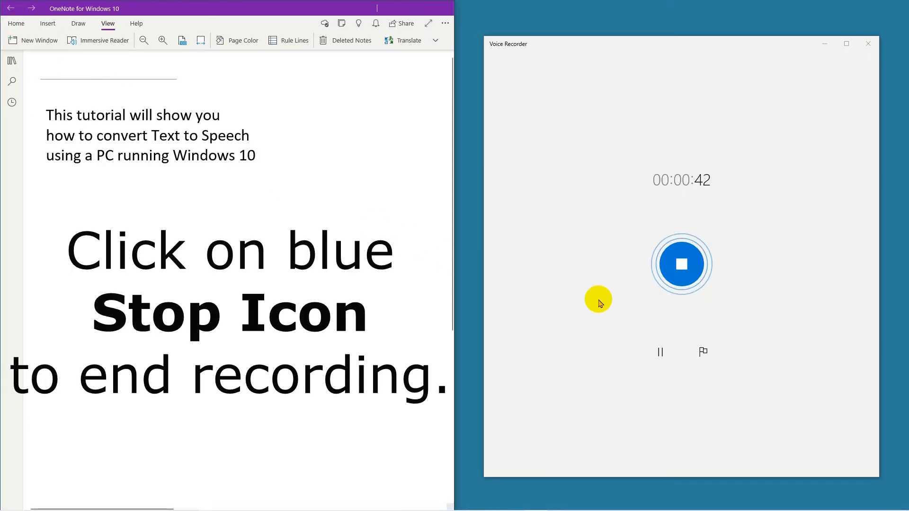
left_click(685, 267)
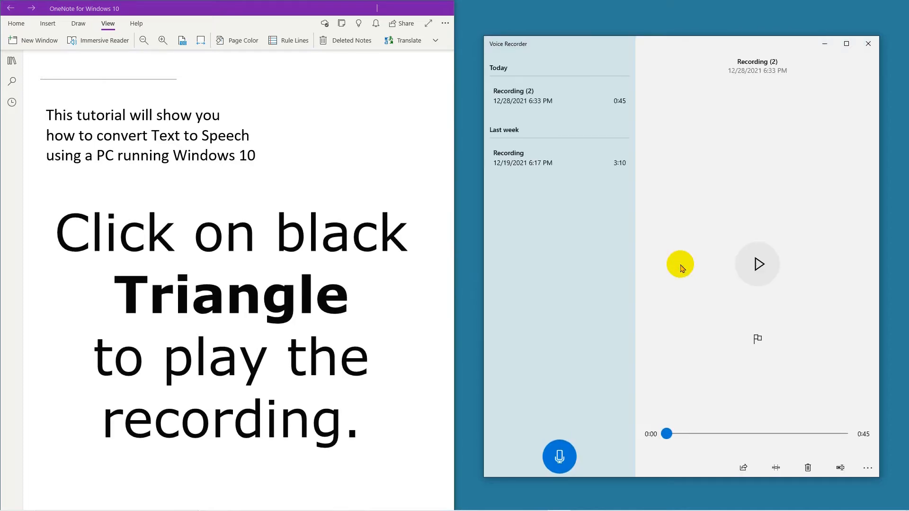
Play back the new recording and trim both ends, keeping about 15 seconds of speech that ends near 0:41.
left_click(759, 266)
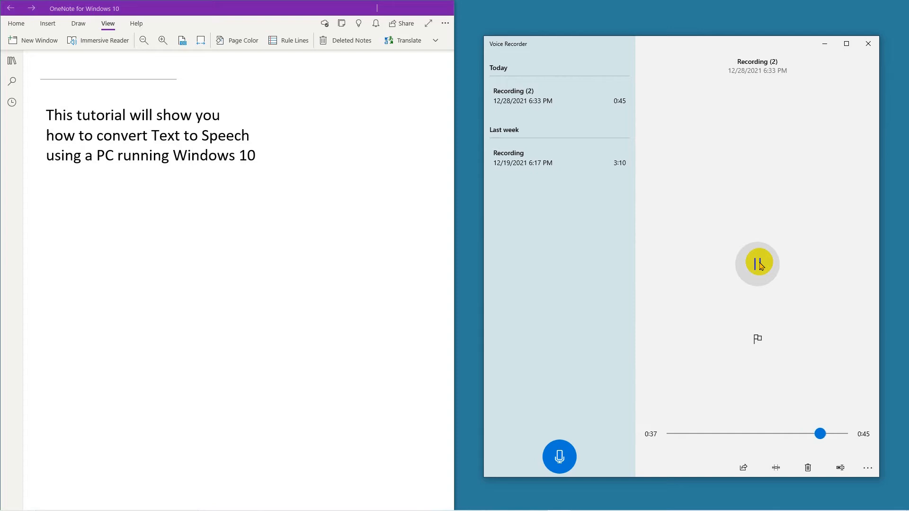
left_click(759, 264)
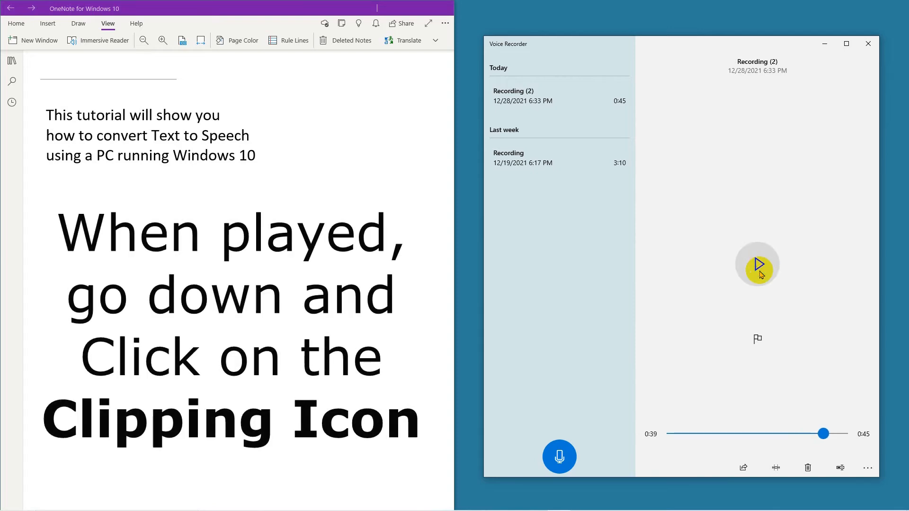
left_click(776, 468)
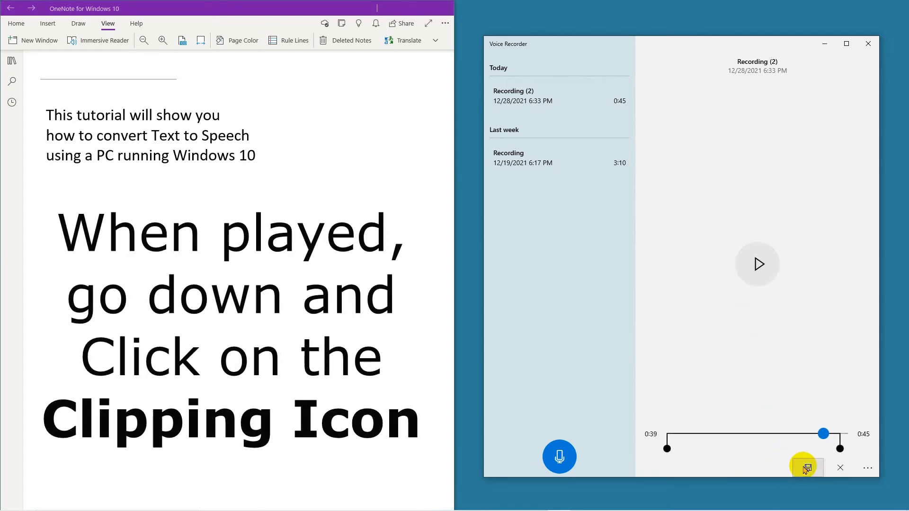
left_click_drag(849, 450, 834, 449)
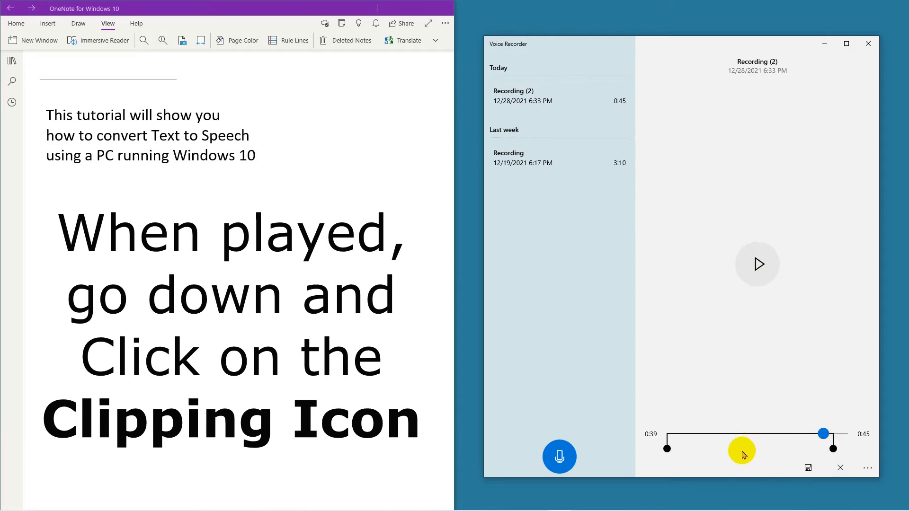
left_click_drag(665, 448, 763, 424)
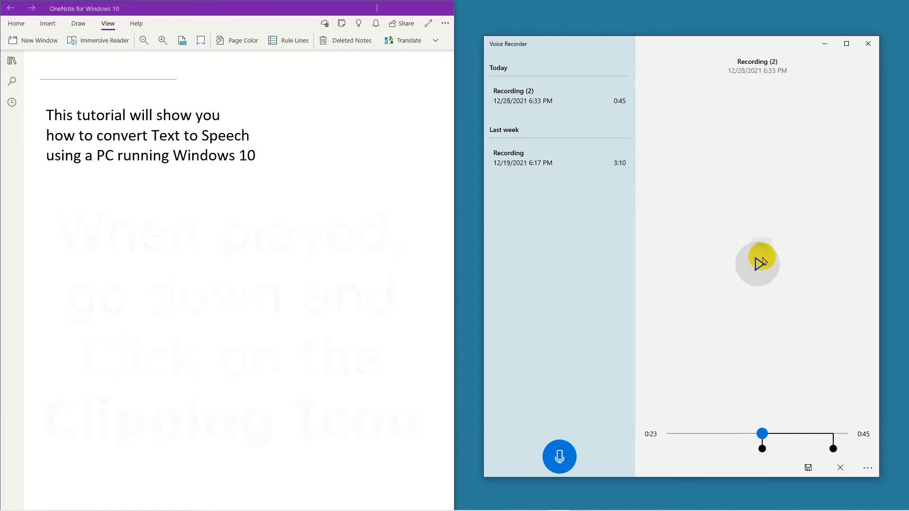
left_click(759, 266)
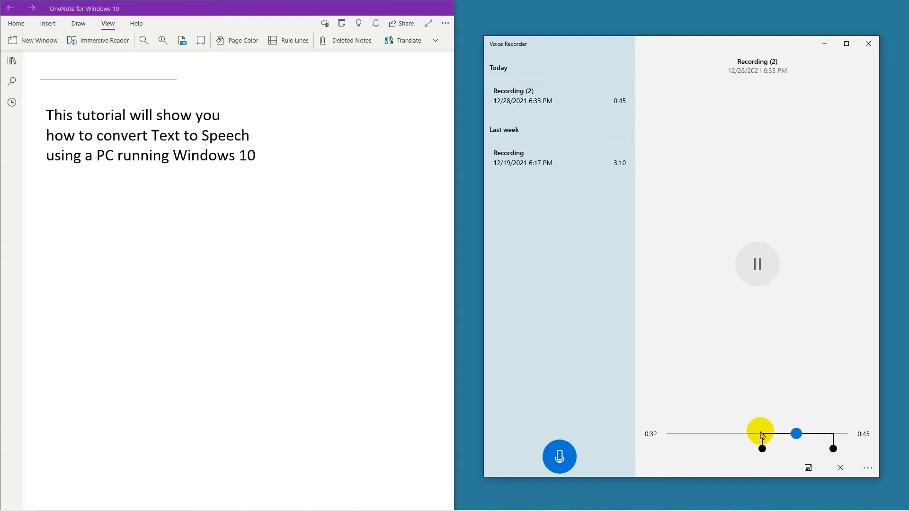
left_click_drag(763, 448, 773, 450)
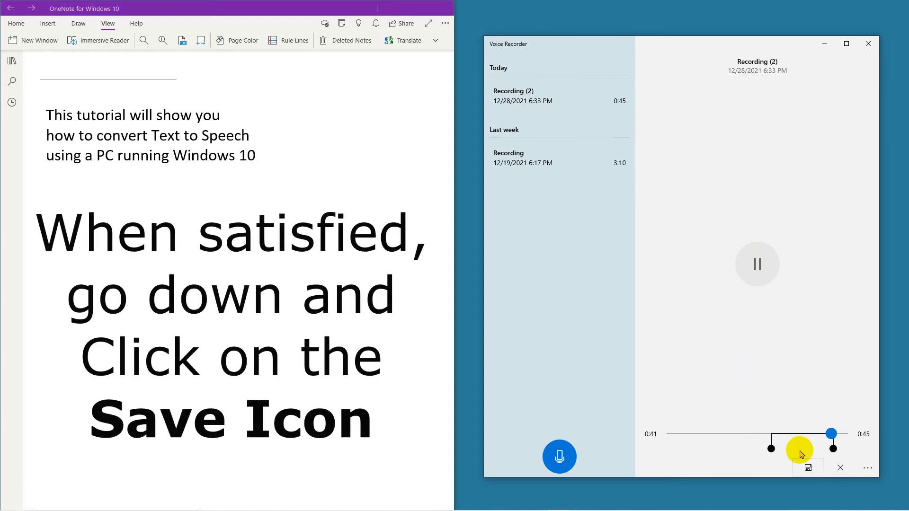
Save the trim by updating the original recording, and play back the trimmed result.
left_click(808, 469)
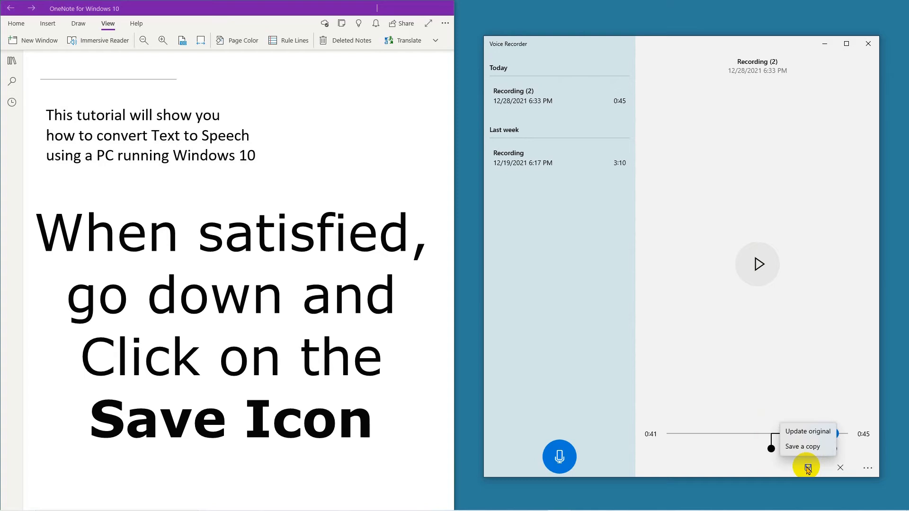
left_click(798, 432)
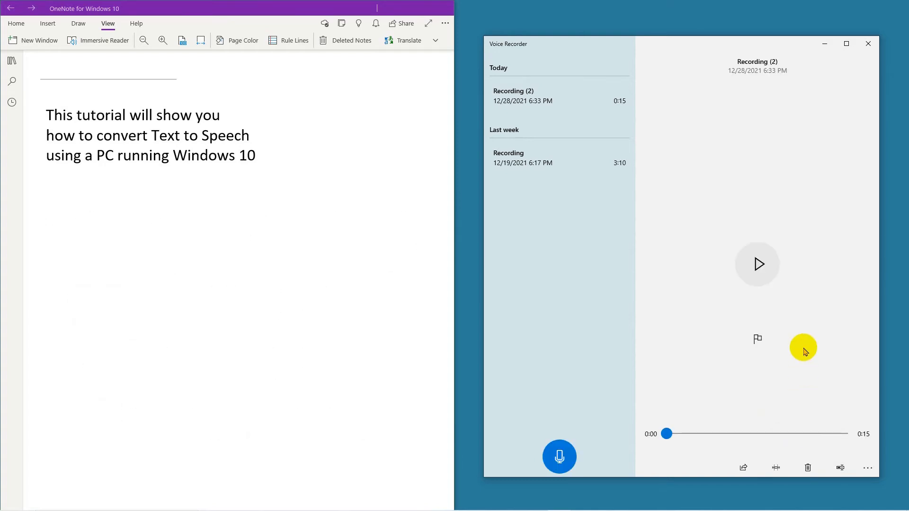
left_click(760, 268)
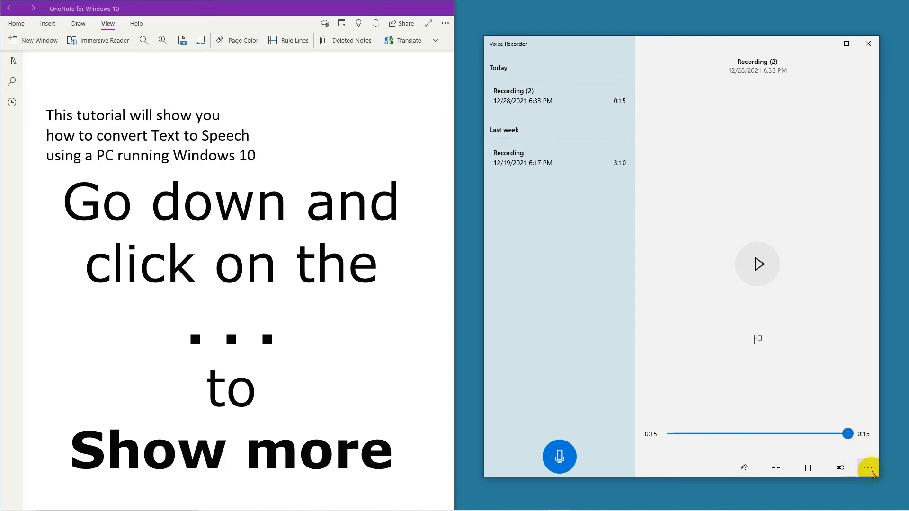
Open the recording's file location, load Recording (2).m4a into a maximized VEGAS Pro window, and play it back.
left_click(869, 470)
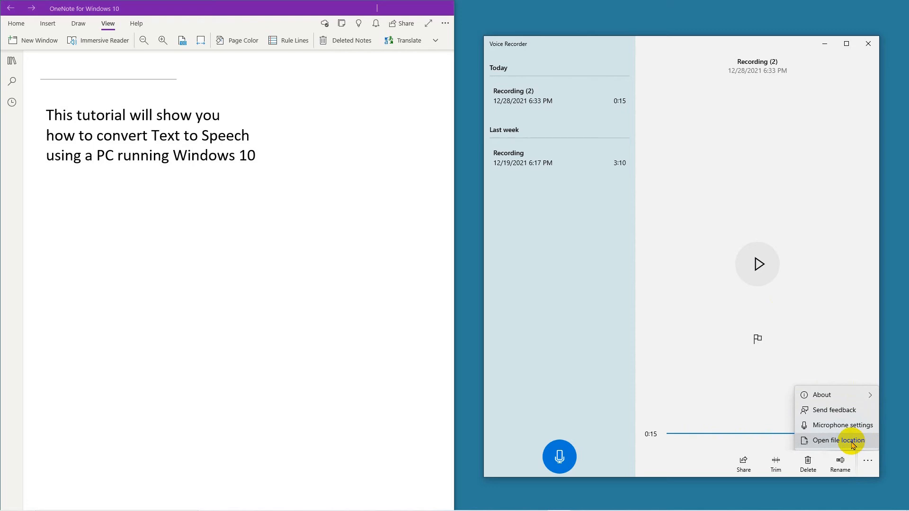
left_click(839, 440)
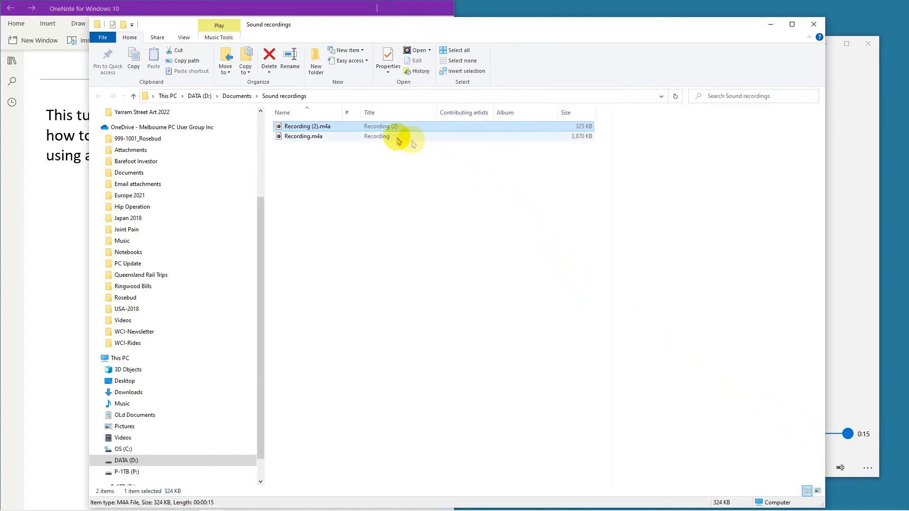
right_click(278, 126)
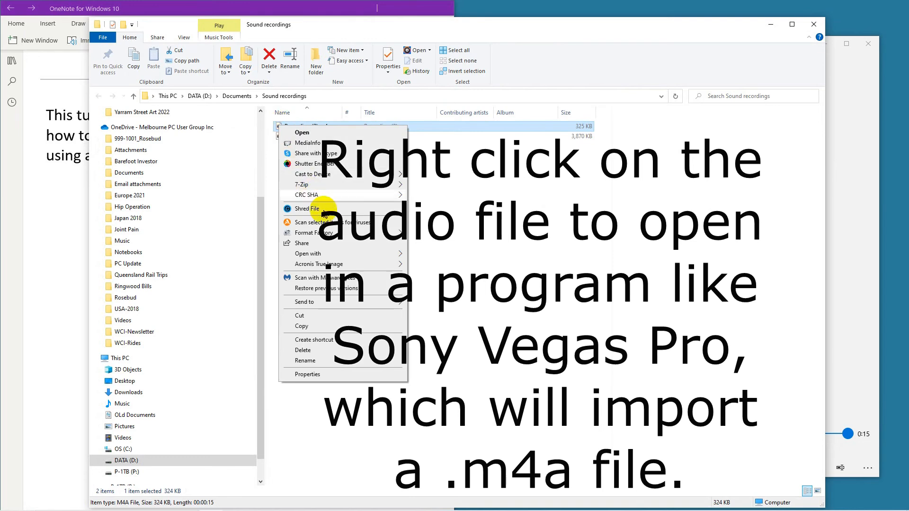
mouse_move(374, 260)
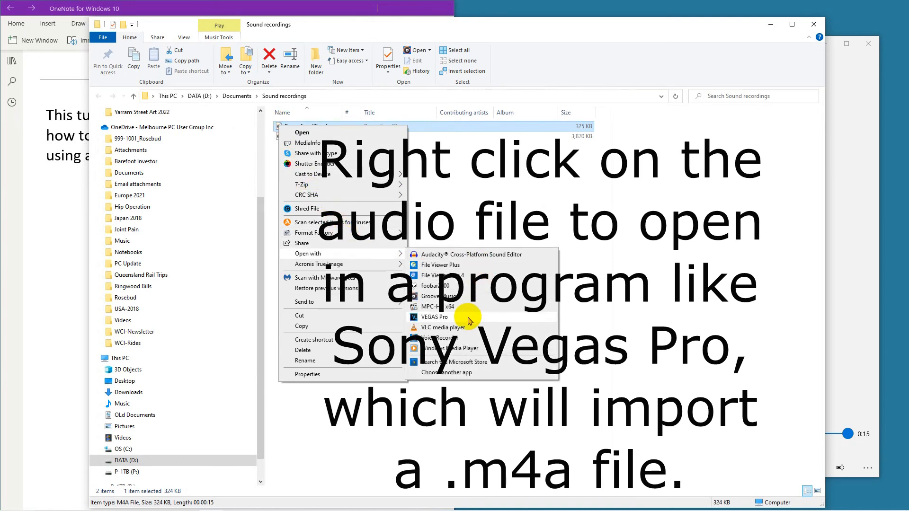
left_click(434, 318)
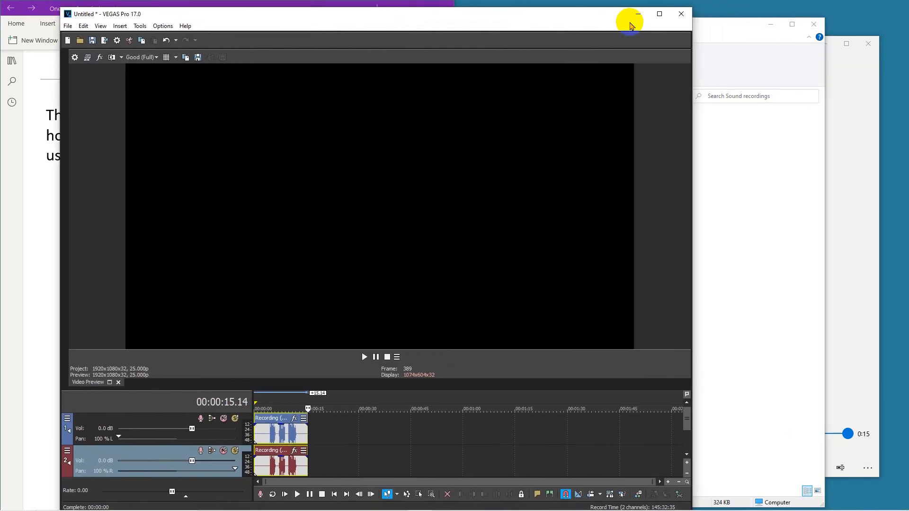
left_click(659, 14)
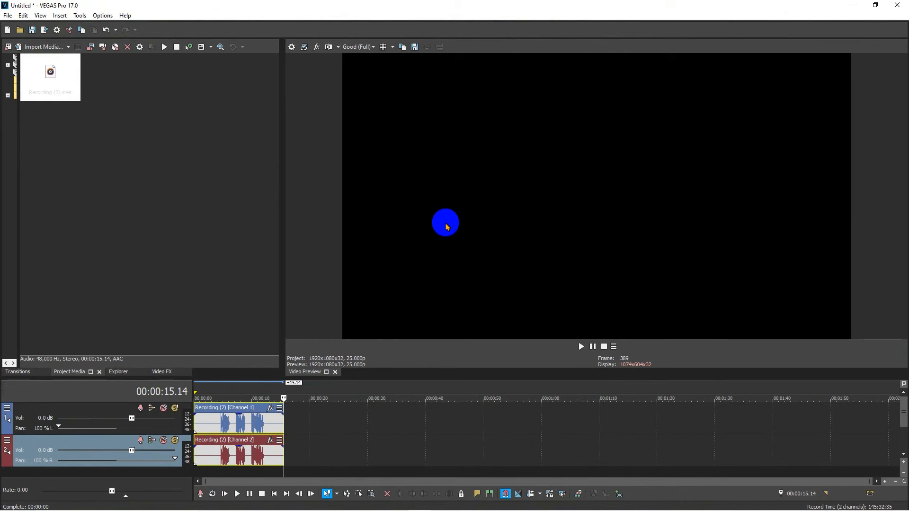
left_click(225, 499)
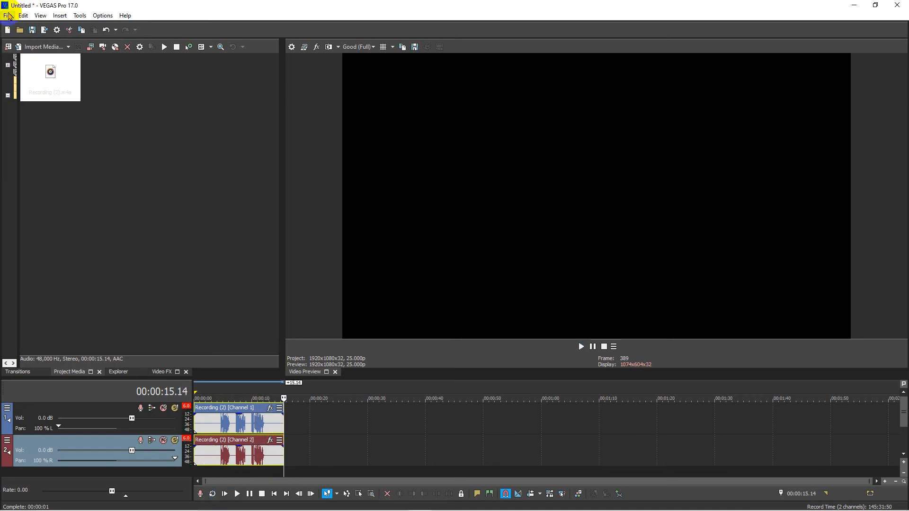
Render the project as a 192 Kbps MP3 named Audio.mp3 in the P:\Text to Speech using Win10 folder.
left_click(9, 15)
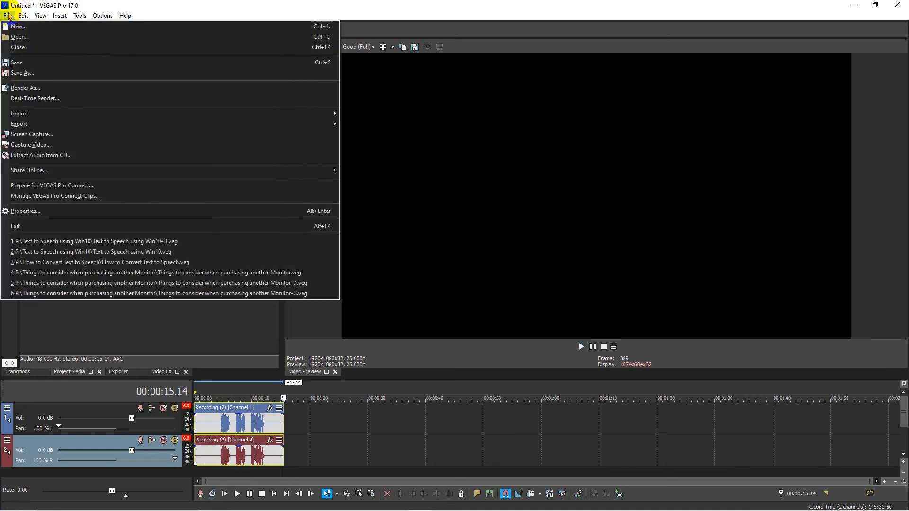
left_click(43, 89)
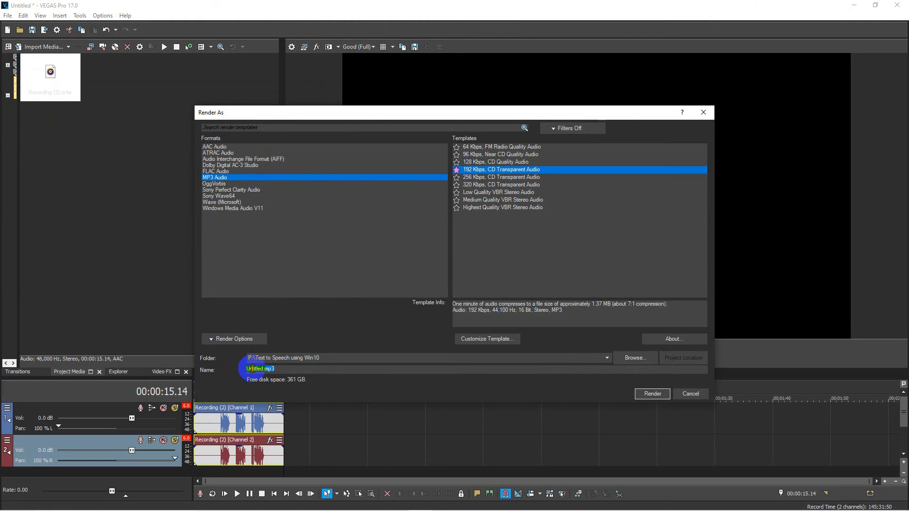
left_click(249, 368)
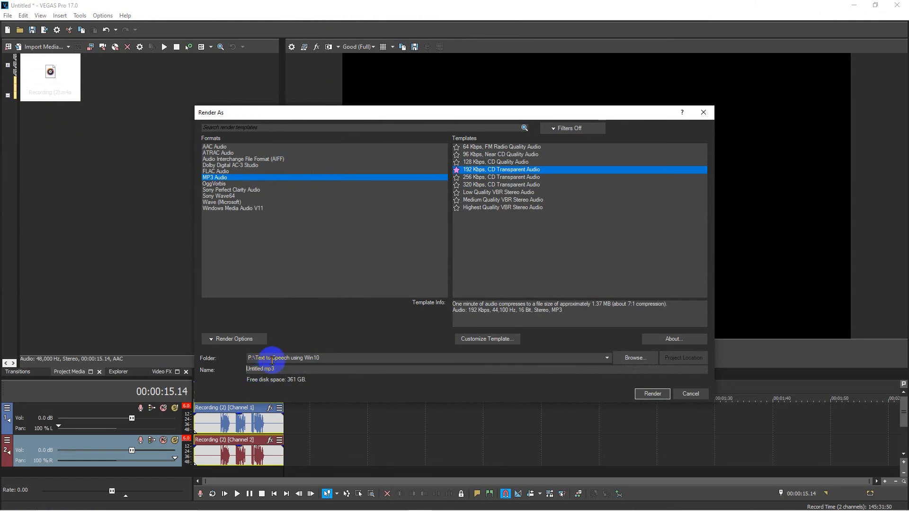
type("Audio")
key("Delete")
key("Delete")
key("Delete")
key("Delete")
key("Delete")
key("Delete")
key("Delete")
key("Delete")
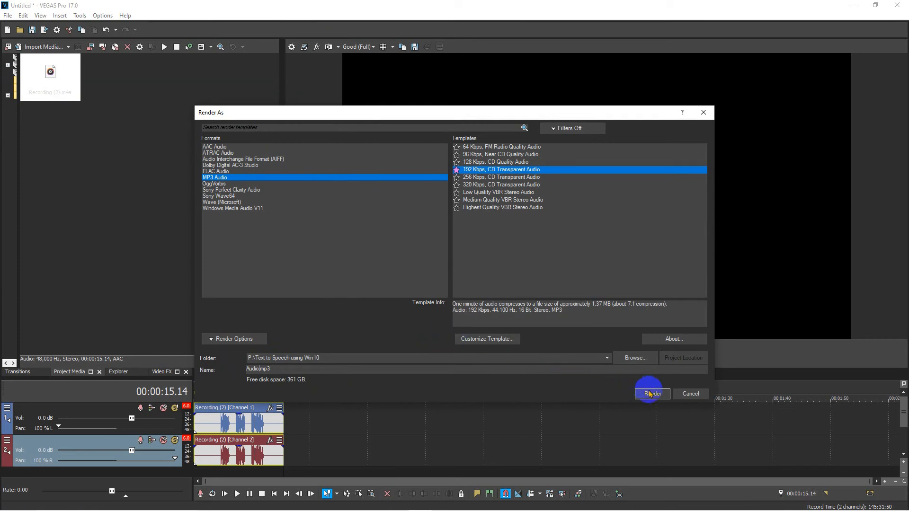
left_click(648, 393)
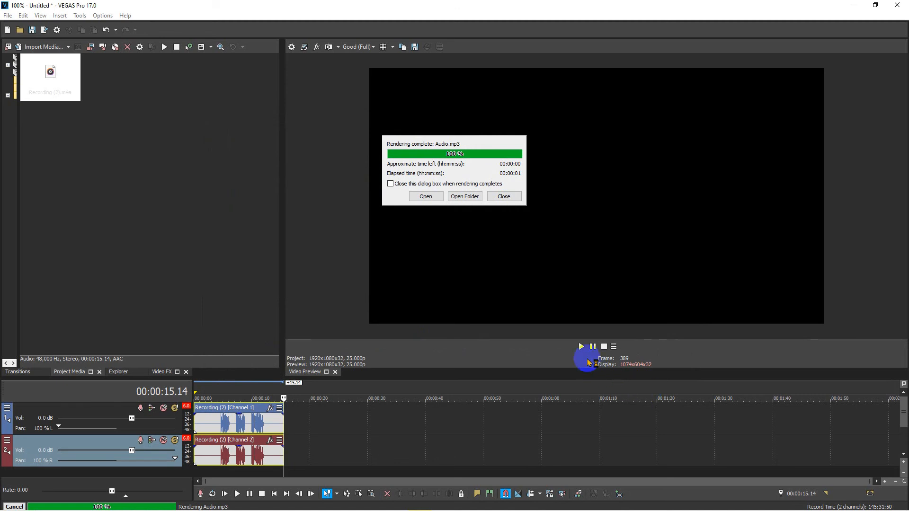
Show the folder containing the rendered file and open Audio.mp3 in Audacity.
left_click(470, 198)
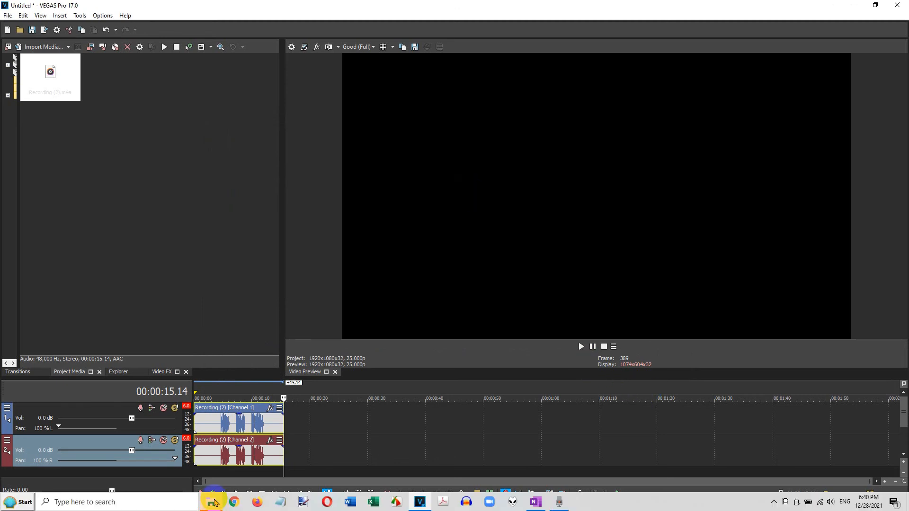
left_click(212, 504)
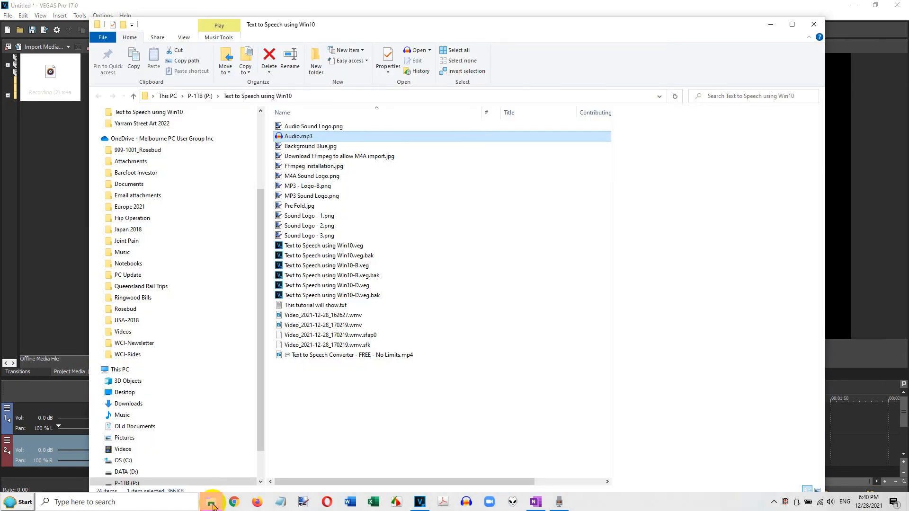
right_click(279, 136)
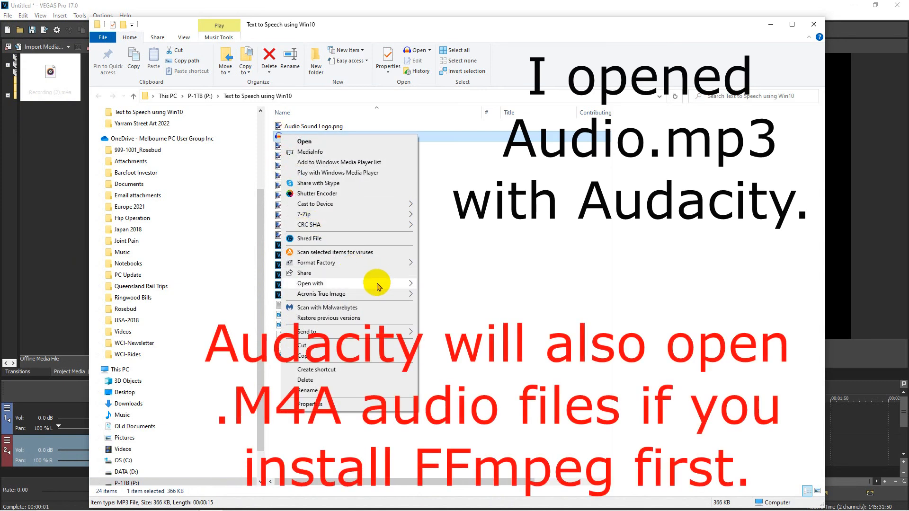
mouse_move(378, 285)
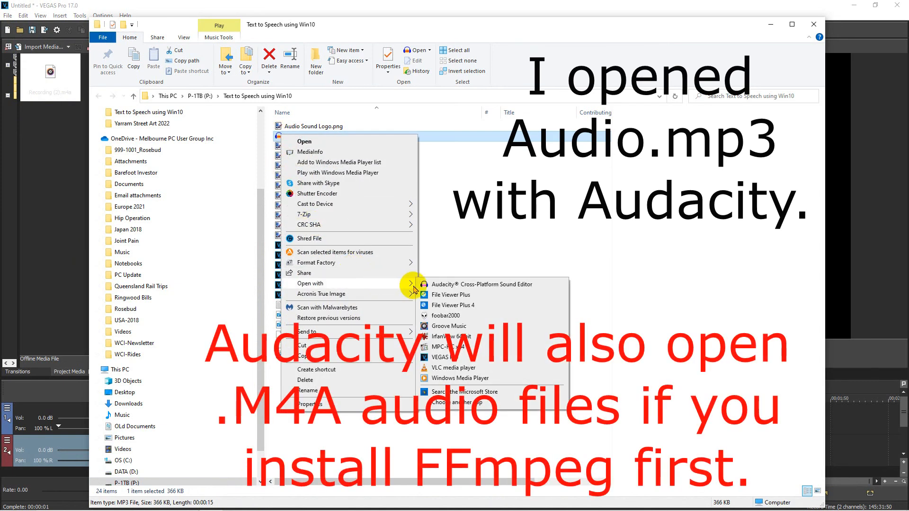
left_click(447, 286)
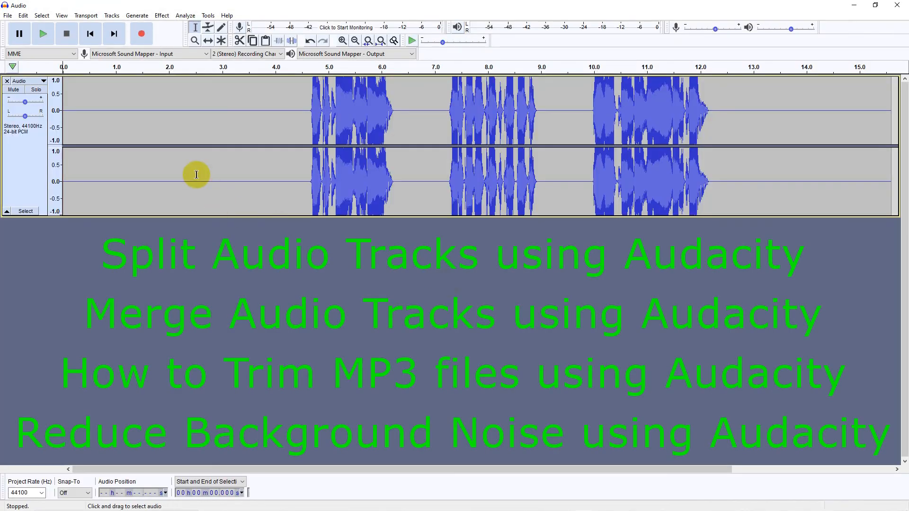
Delete about 4.1 seconds of silence at the track's start and the trailing silence beyond about 8.2 seconds, and play the trimmed audio.
left_click_drag(281, 112, 21, 118)
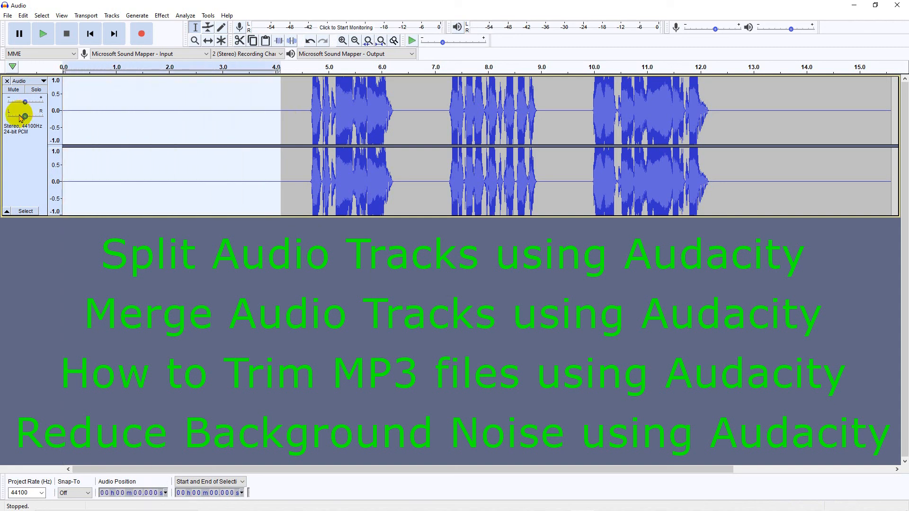
key("Delete")
left_click(499, 135)
left_click_drag(648, 164, 813, 174)
key("Delete")
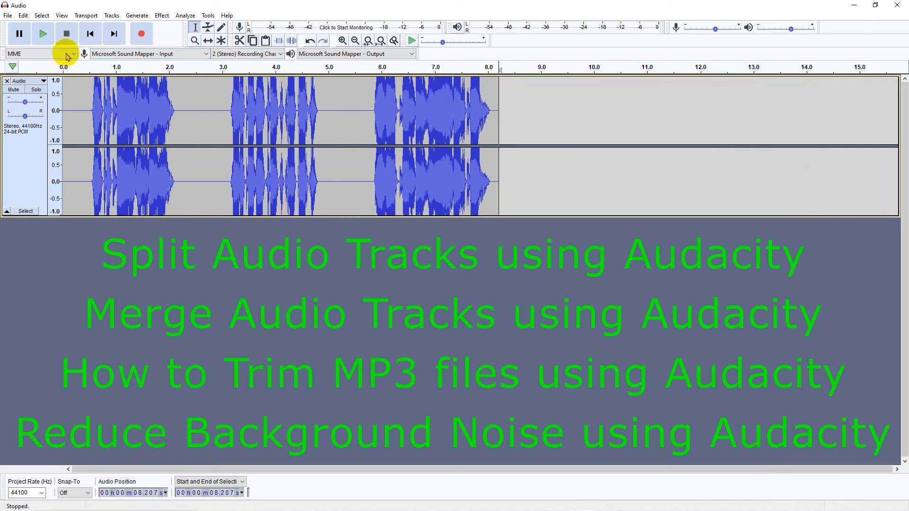
left_click(75, 78)
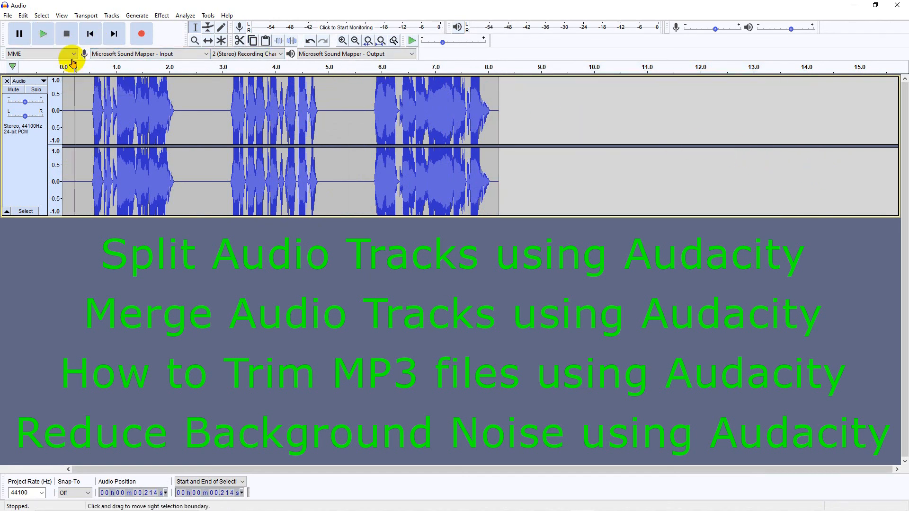
left_click(43, 33)
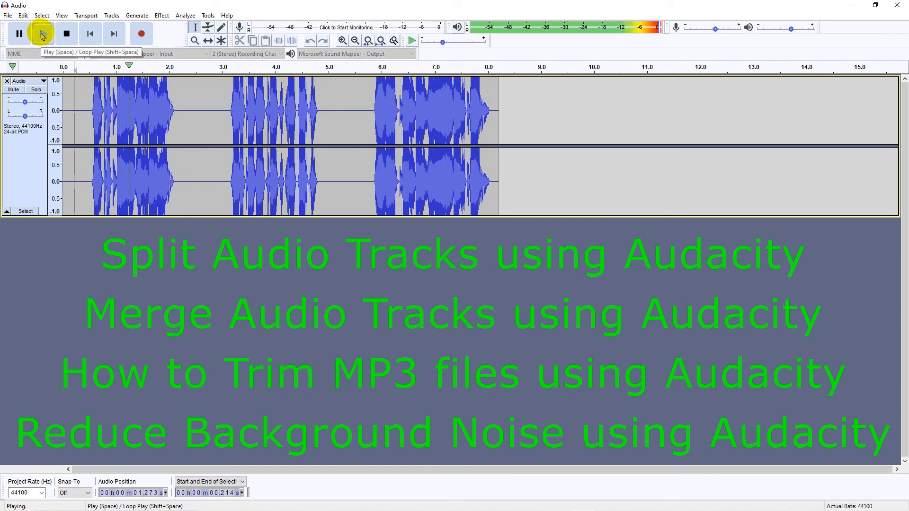